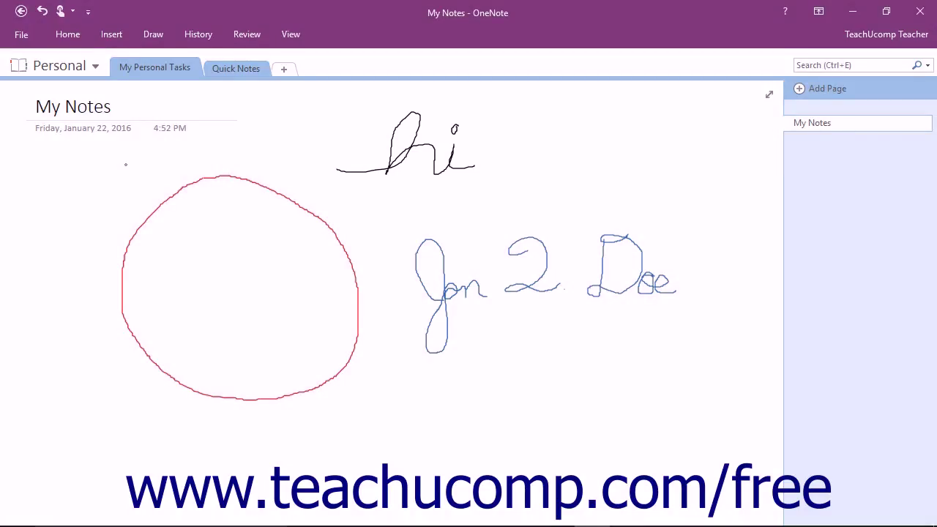
# - With the normal selection tool, select the red circle ink, then deselect it
pyautogui.click(153, 35)
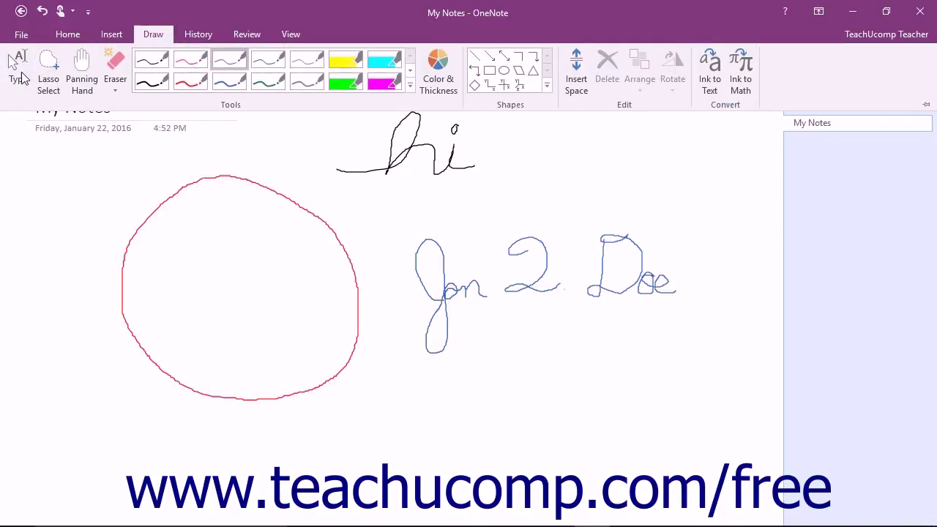
pyautogui.click(21, 79)
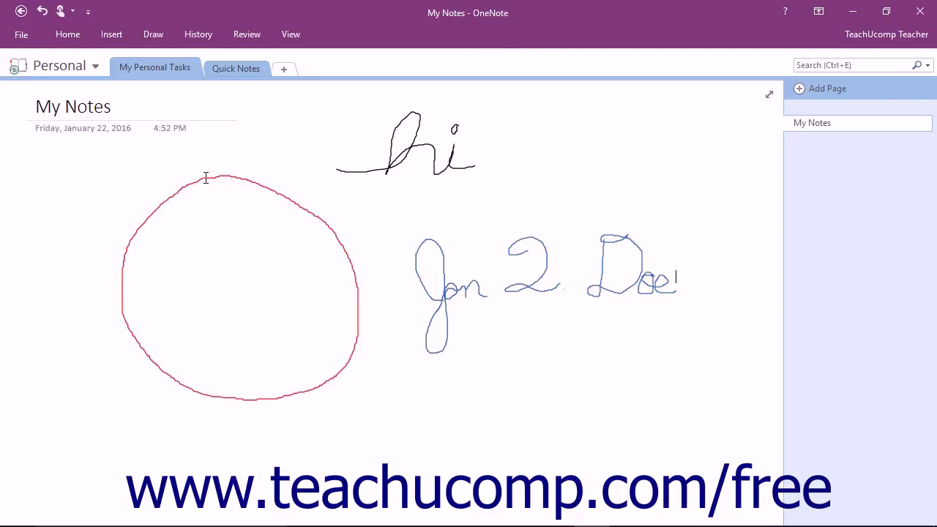
pyautogui.click(205, 178)
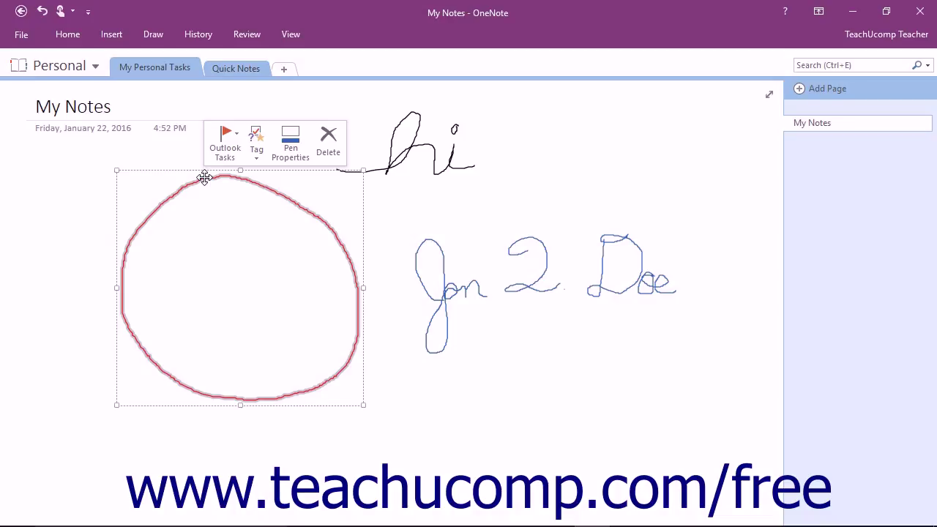
pyautogui.click(58, 269)
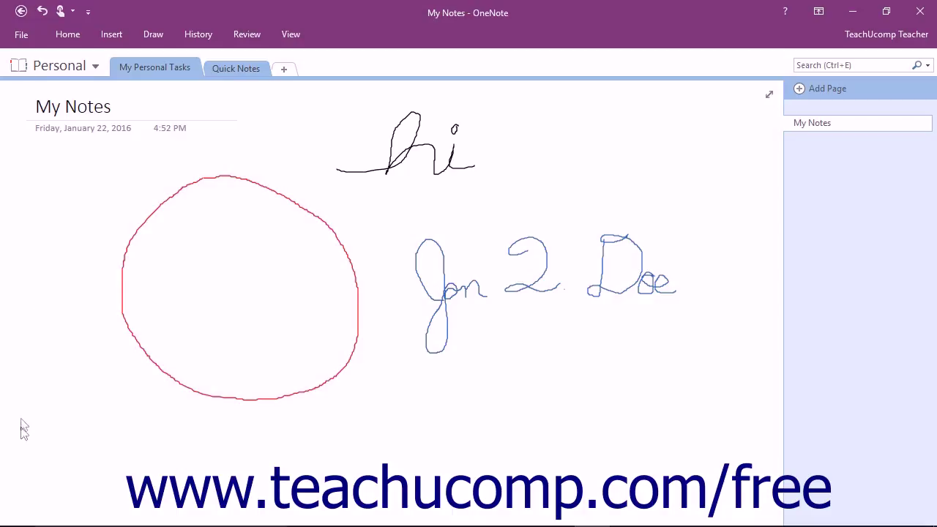
# - Box-select all the ink, clear the selection, then loop around the ink using Lasso Select
pyautogui.moveTo(22, 465)
pyautogui.mouseDown()
pyautogui.moveTo(279, 344)
pyautogui.moveTo(392, 260)
pyautogui.moveTo(581, 186)
pyautogui.moveTo(625, 142)
pyautogui.moveTo(727, 97)
pyautogui.mouseUp()
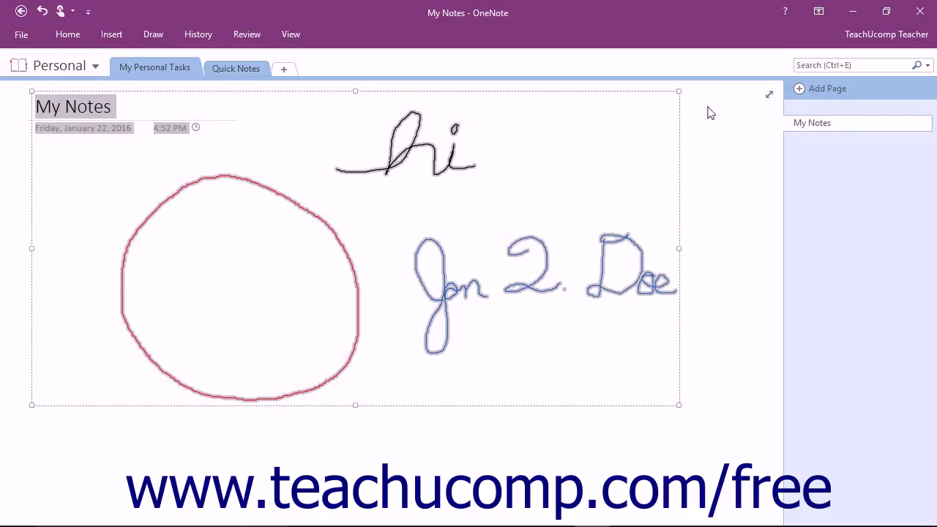
pyautogui.click(718, 139)
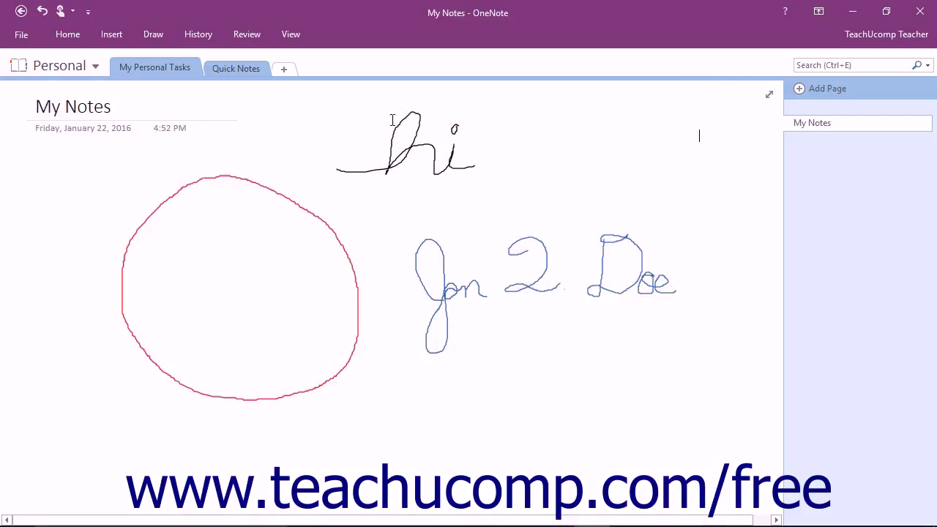
pyautogui.click(147, 35)
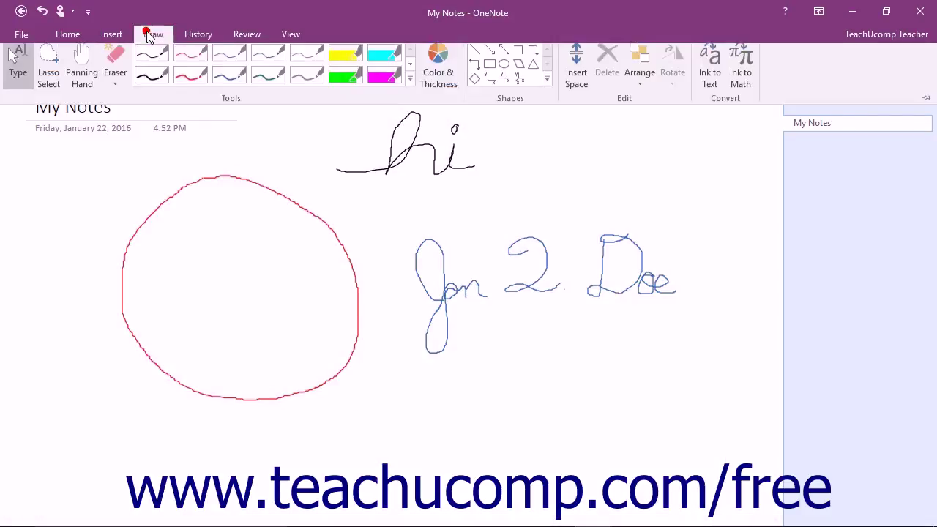
pyautogui.click(49, 66)
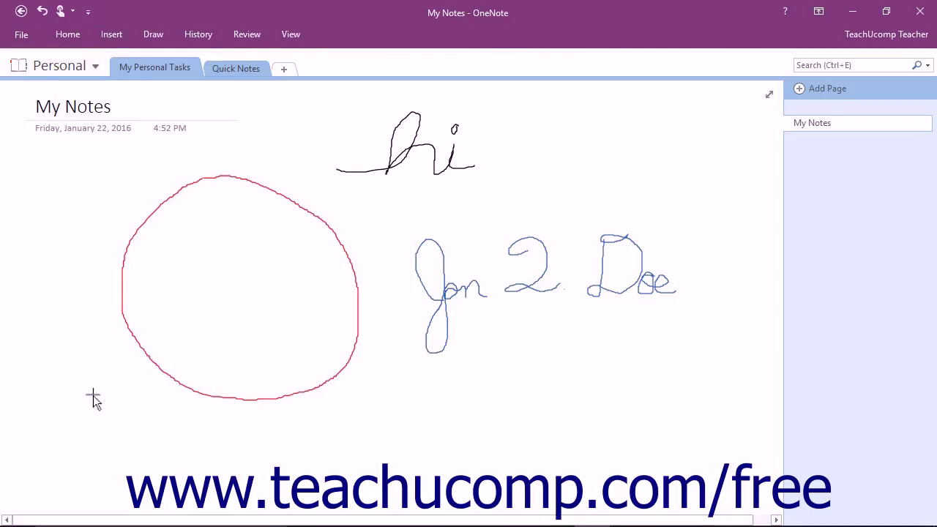
pyautogui.moveTo(94, 397)
pyautogui.mouseDown()
pyautogui.moveTo(268, 446)
pyautogui.moveTo(443, 451)
pyautogui.moveTo(642, 402)
pyautogui.moveTo(702, 313)
pyautogui.moveTo(679, 246)
pyautogui.moveTo(564, 145)
pyautogui.moveTo(410, 82)
pyautogui.moveTo(229, 130)
pyautogui.moveTo(113, 233)
pyautogui.moveTo(84, 325)
pyautogui.moveTo(100, 408)
pyautogui.mouseUp()
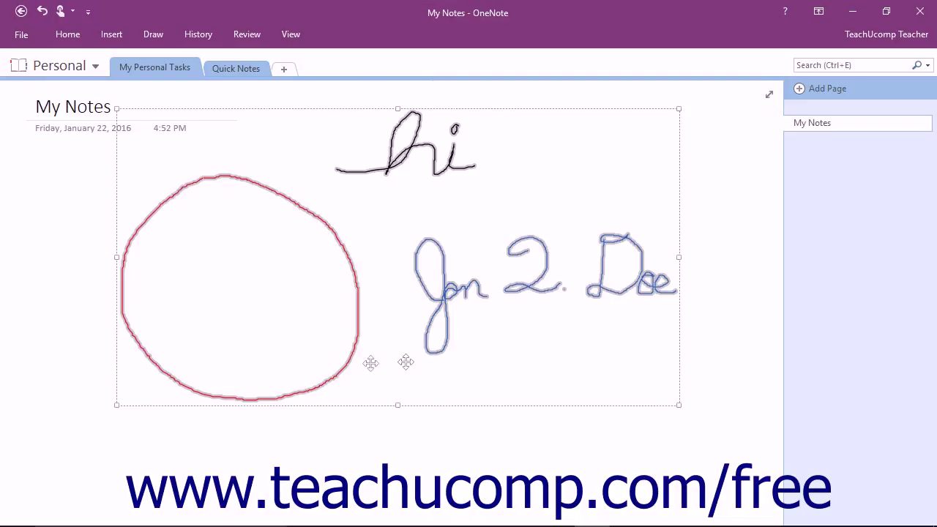
# - Deselect all ink, then lasso only the blue signature
pyautogui.click(696, 240)
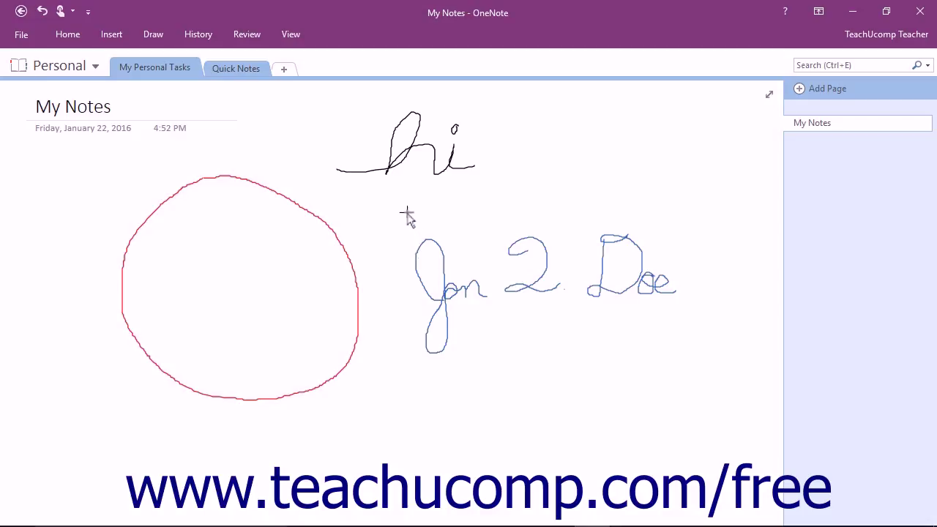
pyautogui.moveTo(405, 214)
pyautogui.mouseDown()
pyautogui.moveTo(398, 255)
pyautogui.moveTo(406, 335)
pyautogui.moveTo(517, 381)
pyautogui.moveTo(618, 366)
pyautogui.moveTo(707, 300)
pyautogui.moveTo(662, 217)
pyautogui.moveTo(565, 202)
pyautogui.moveTo(424, 206)
pyautogui.moveTo(402, 216)
pyautogui.mouseUp()
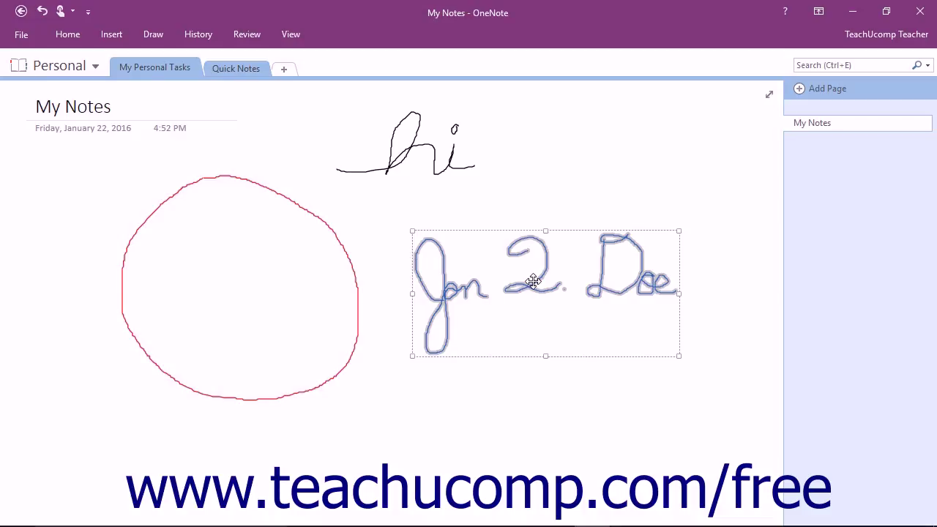
# - Drag the blue signature up and right, then stretch it larger toward the lower left
pyautogui.moveTo(533, 280)
pyautogui.mouseDown()
pyautogui.moveTo(543, 239)
pyautogui.moveTo(578, 212)
pyautogui.moveTo(564, 205)
pyautogui.moveTo(566, 231)
pyautogui.mouseUp()
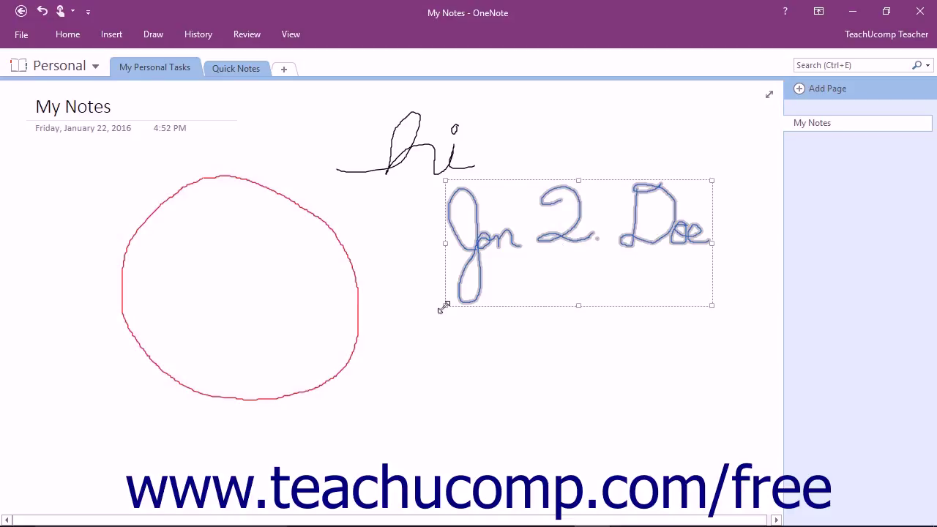
pyautogui.moveTo(445, 306); pyautogui.dragTo(410, 349)
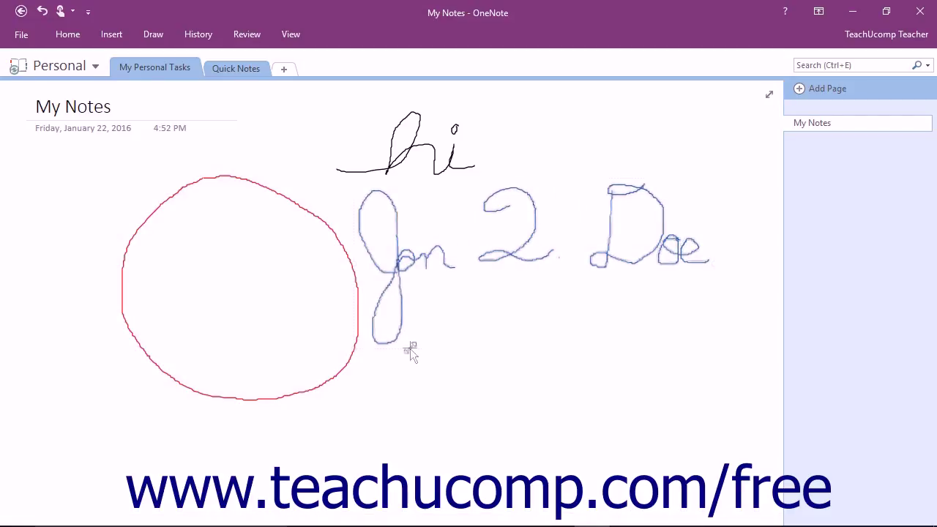
pyautogui.click(439, 351)
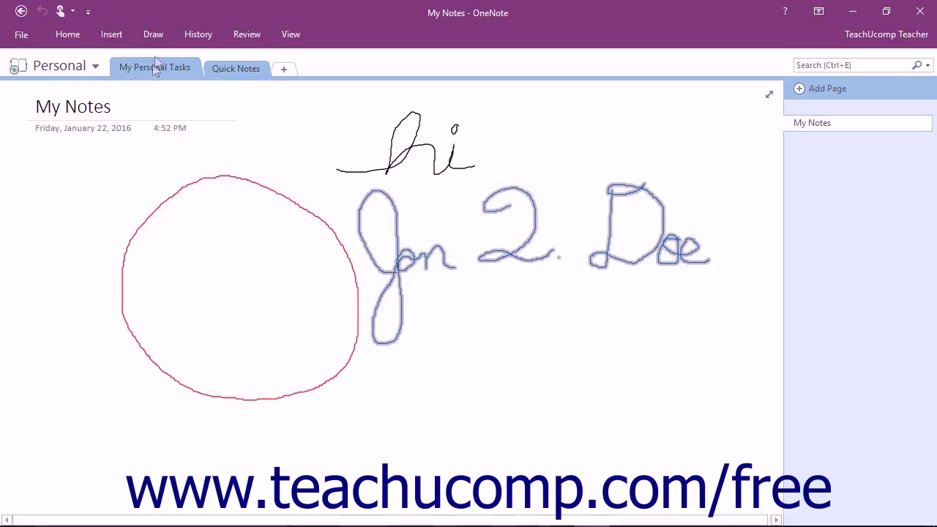
# - Return to the normal selection tool, deselect the red circle, and select the black 'hi' ink
pyautogui.click(153, 34)
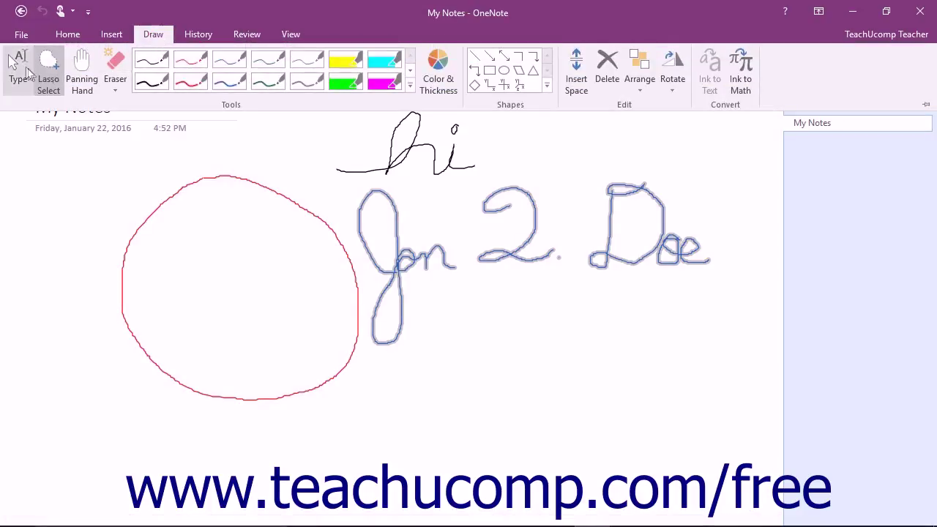
pyautogui.click(20, 63)
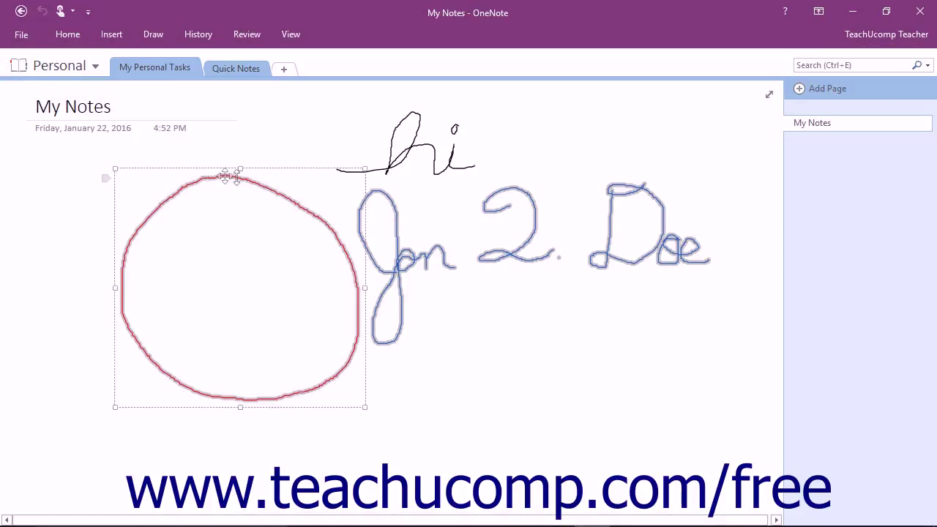
pyautogui.click(259, 159)
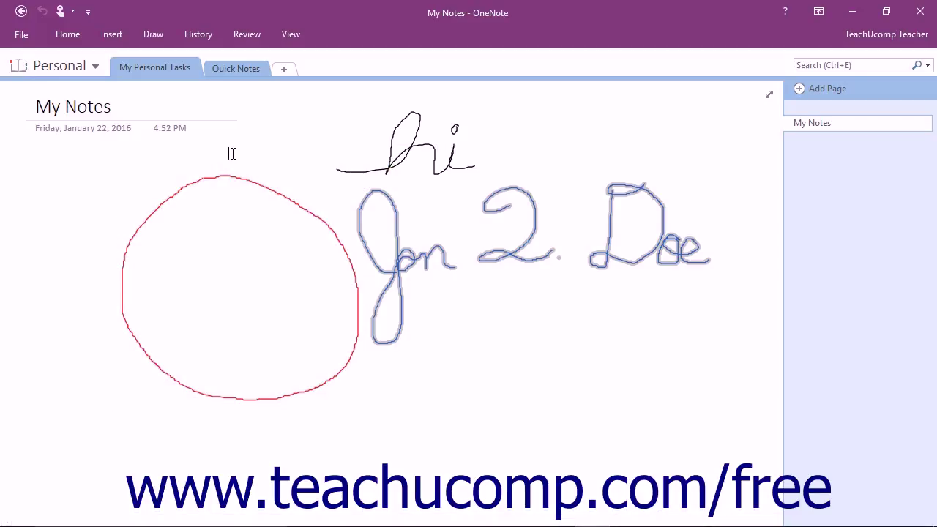
pyautogui.click(390, 162)
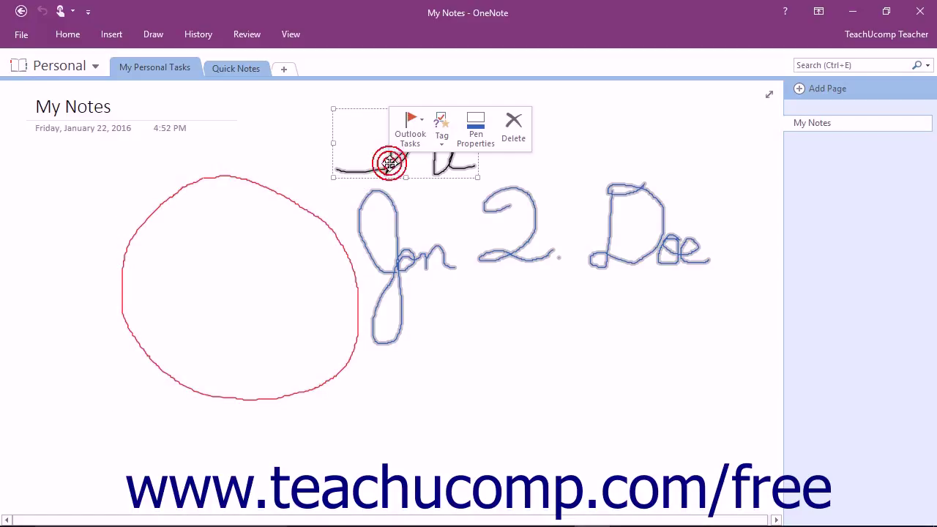
# - Change the 'hi' ink colour to orange in Color & Thickness
pyautogui.click(470, 141)
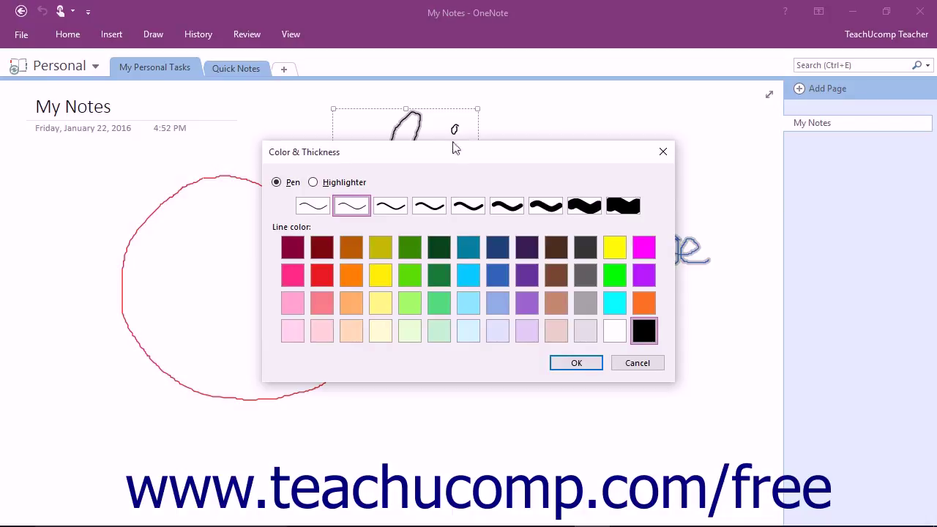
pyautogui.click(285, 184)
pyautogui.click(353, 205)
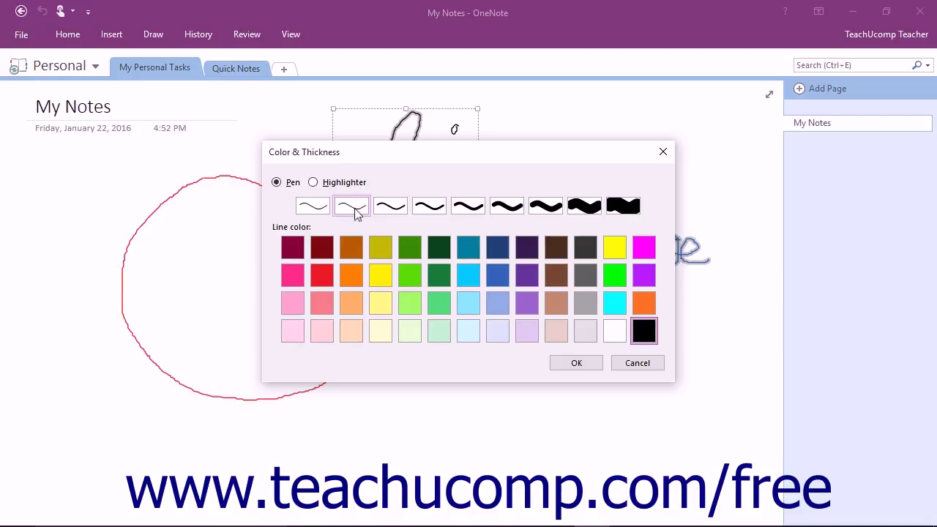
pyautogui.click(352, 247)
pyautogui.click(560, 363)
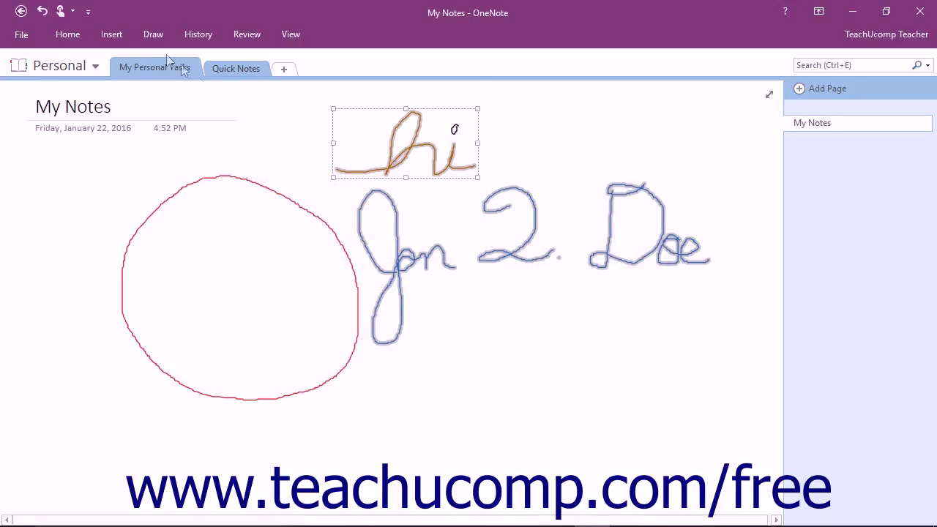
pyautogui.click(153, 34)
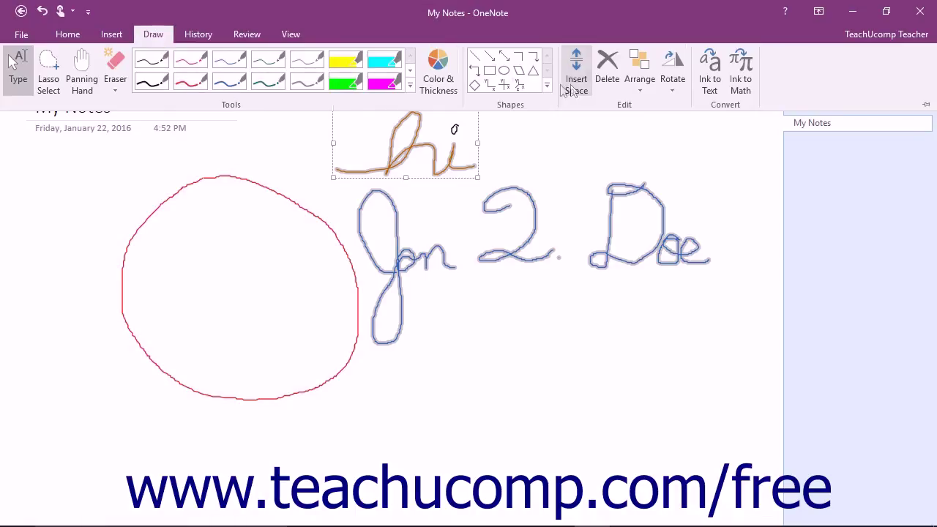
pyautogui.click(672, 79)
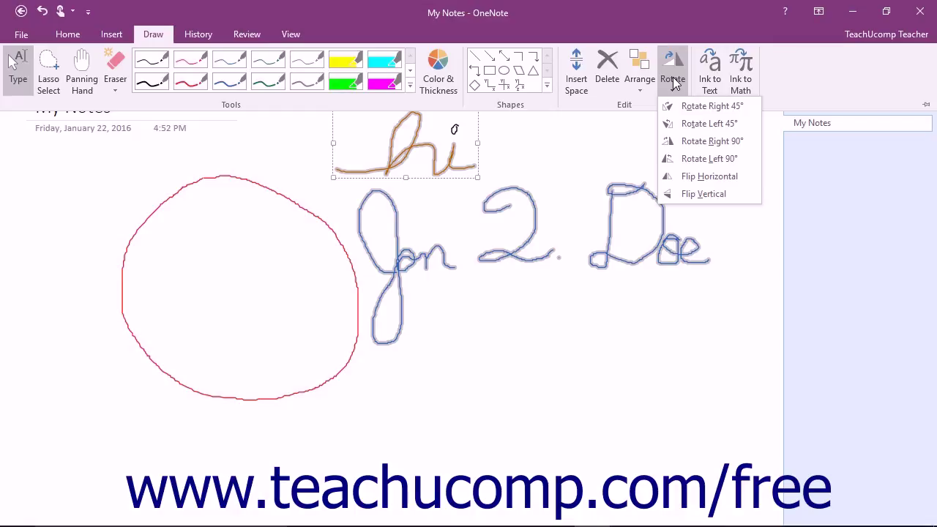
pyautogui.click(672, 79)
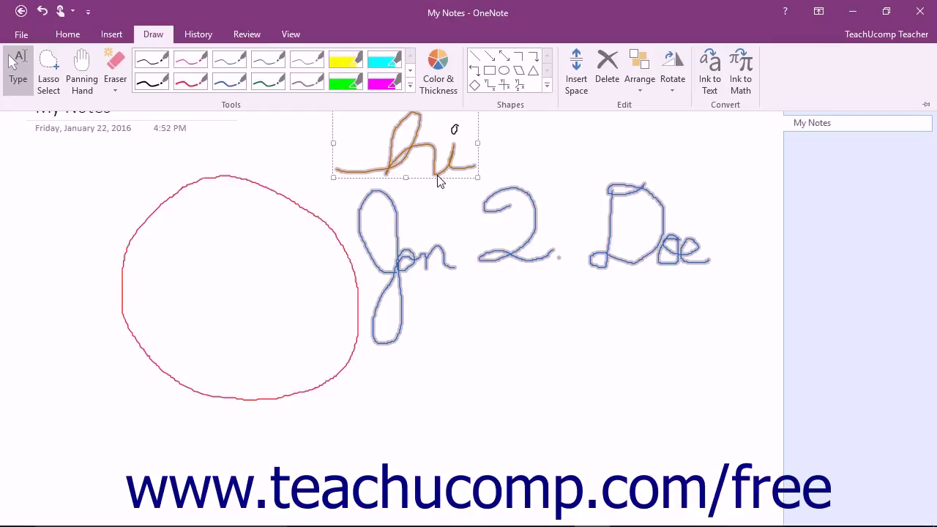
pyautogui.click(439, 175)
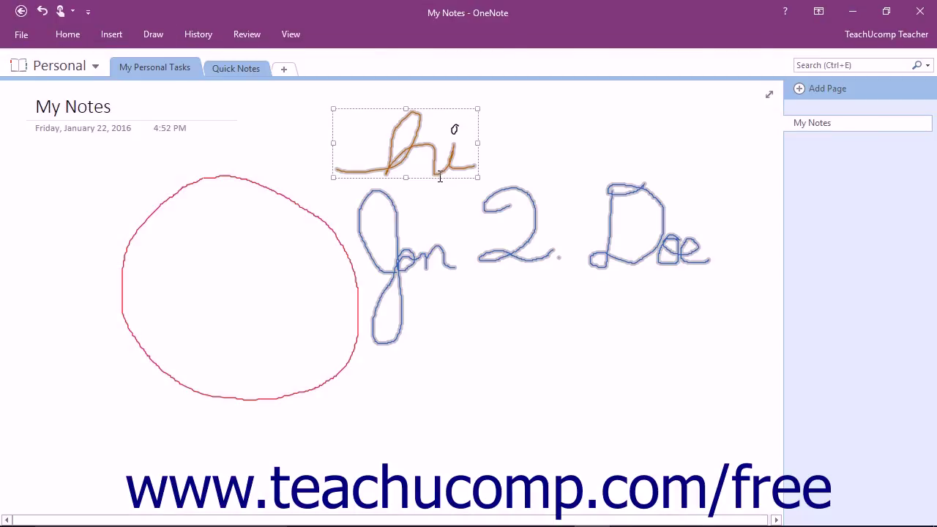
pyautogui.click(526, 151)
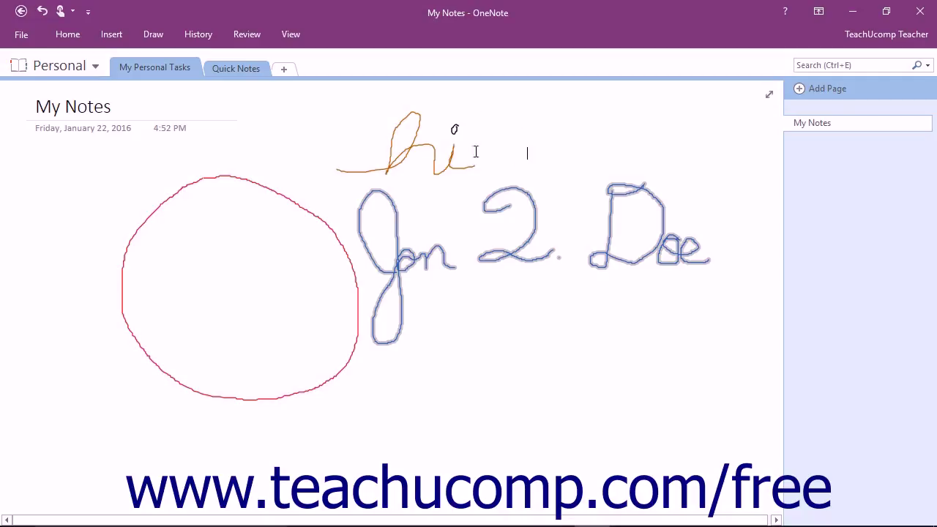
pyautogui.click(449, 153)
pyautogui.moveTo(449, 153)
pyautogui.mouseDown()
pyautogui.moveTo(437, 230)
pyautogui.moveTo(400, 292)
pyautogui.mouseUp()
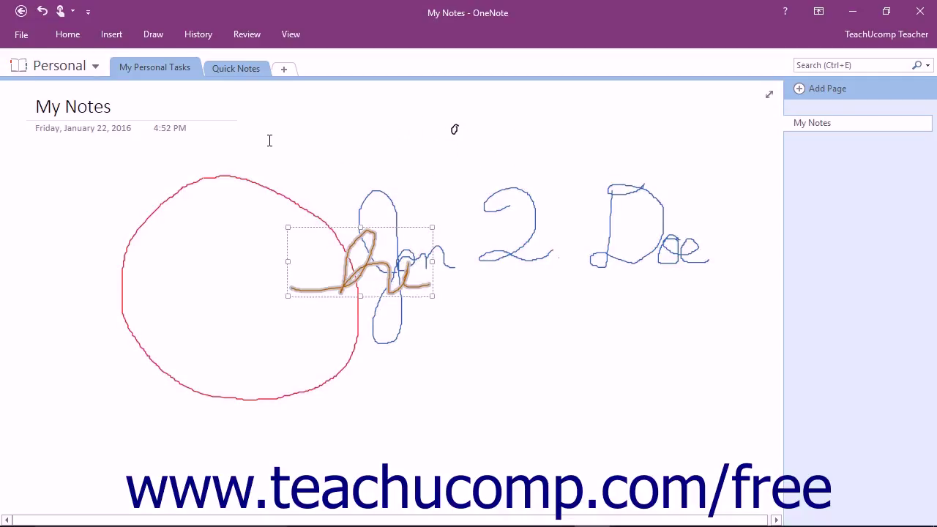
# - Send the orange 'hi' to the back, then move it back above the signature
pyautogui.click(157, 33)
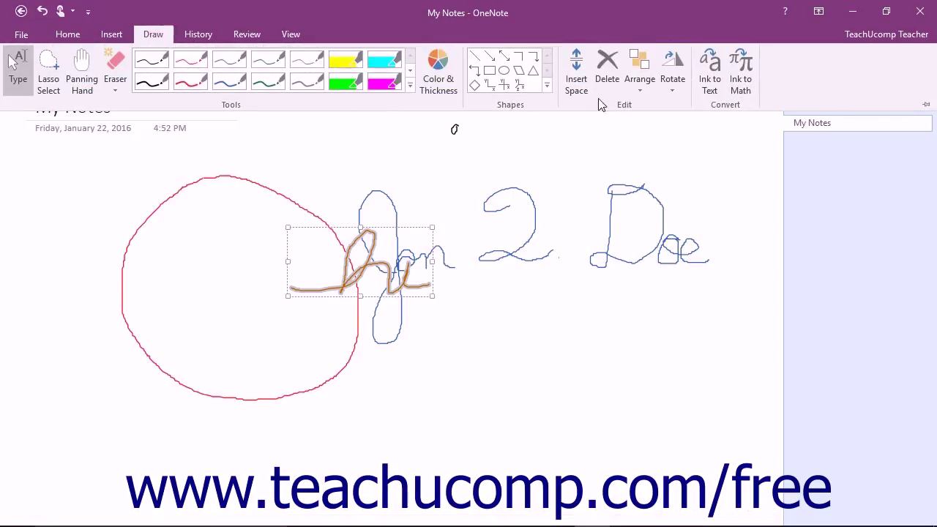
pyautogui.click(638, 81)
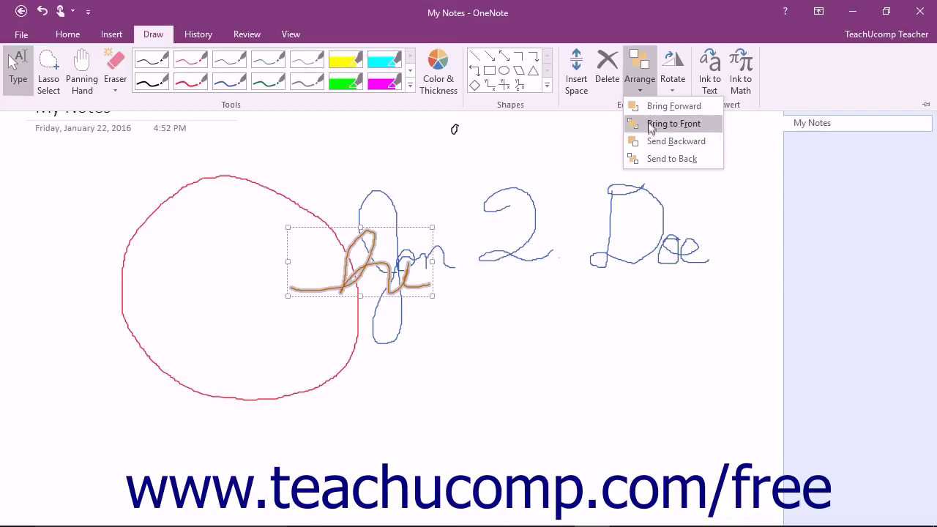
pyautogui.click(651, 159)
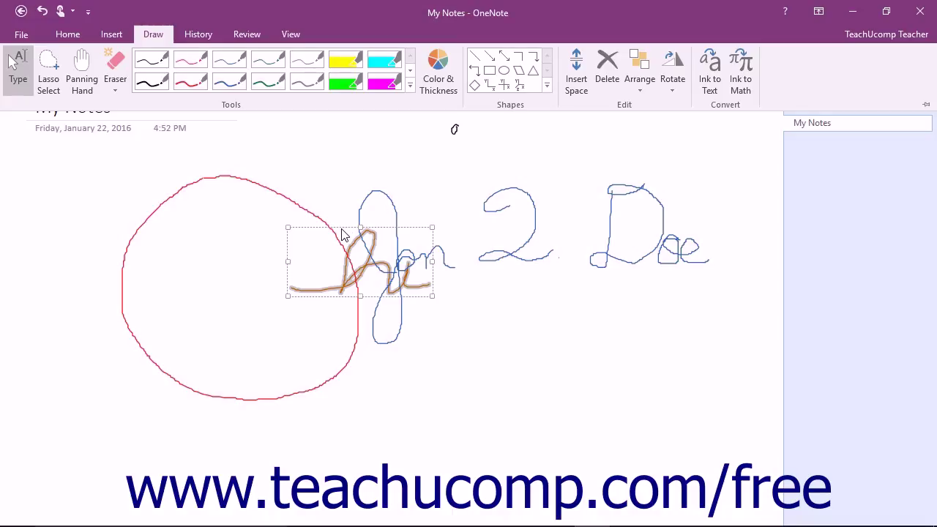
pyautogui.moveTo(344, 234); pyautogui.dragTo(386, 110)
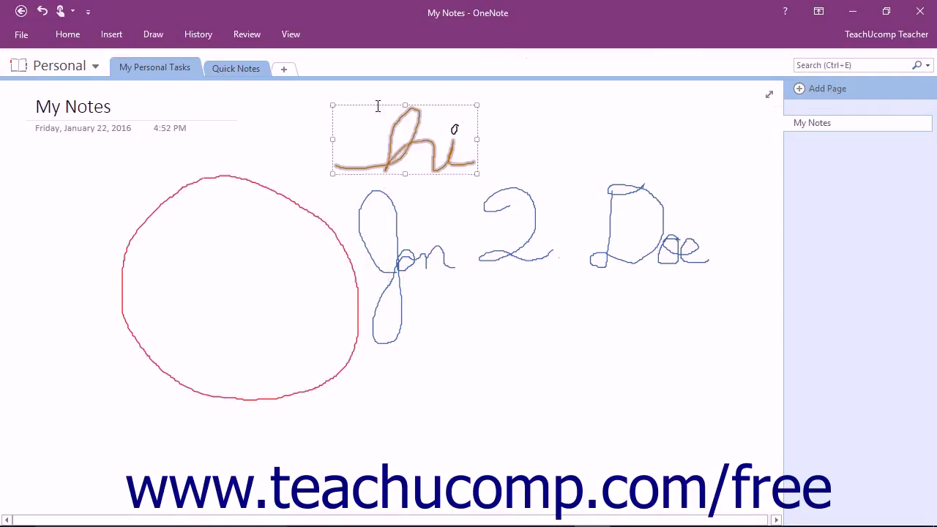
# - Erase the small mark beside 'hi' using the Large Eraser
pyautogui.click(165, 36)
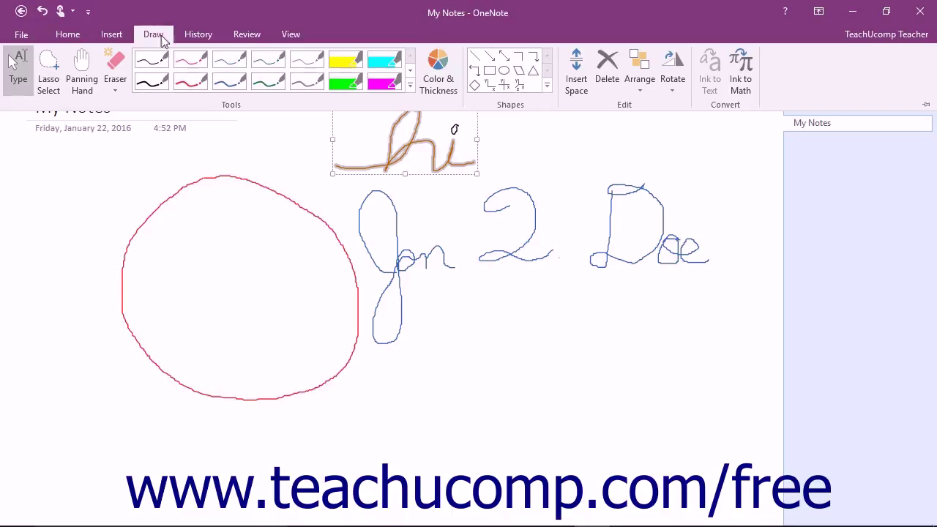
pyautogui.click(117, 85)
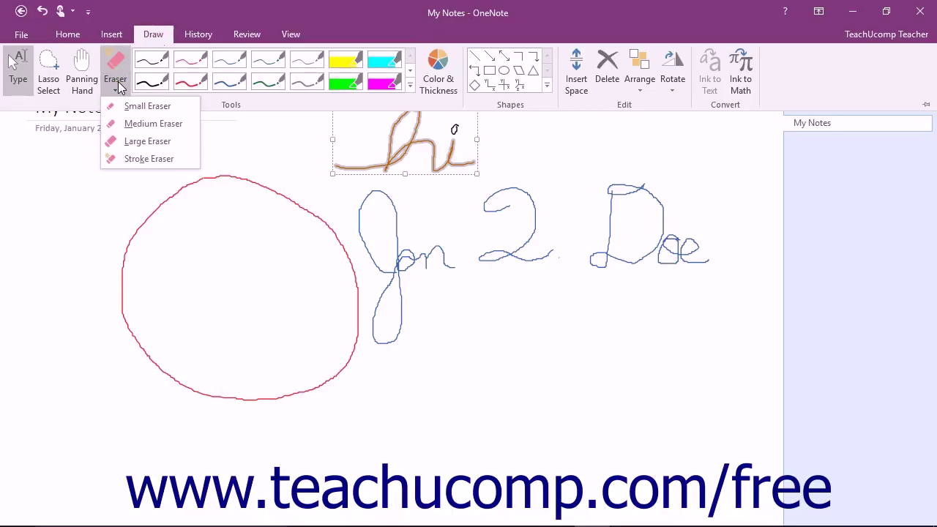
pyautogui.click(142, 146)
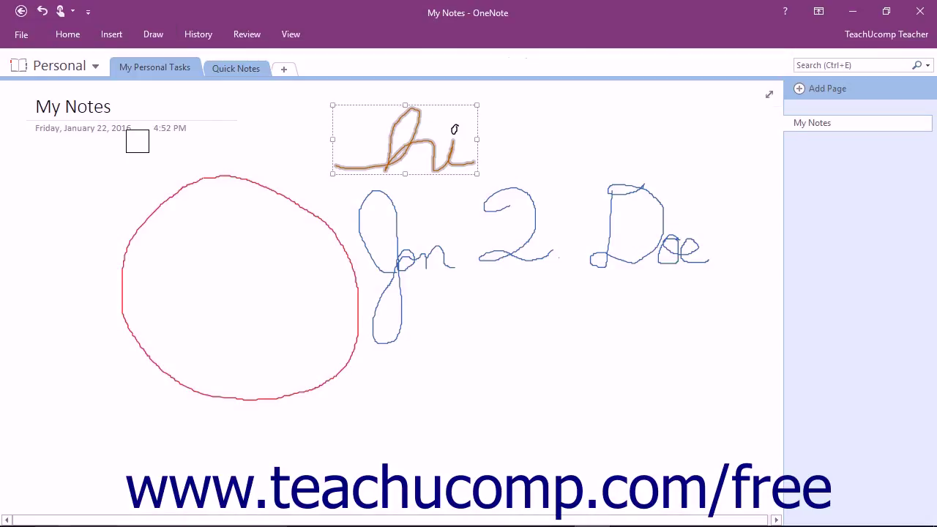
pyautogui.click(453, 125)
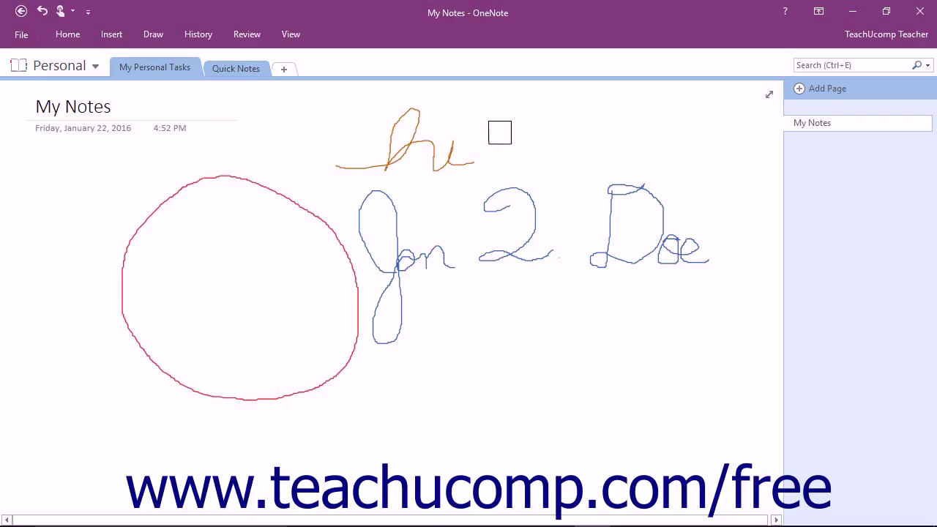
pyautogui.click(153, 34)
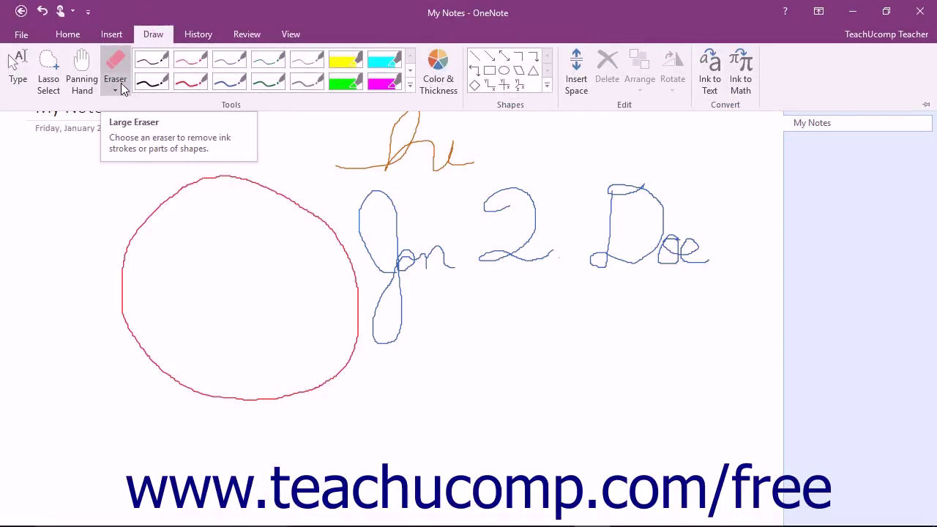
pyautogui.click(115, 89)
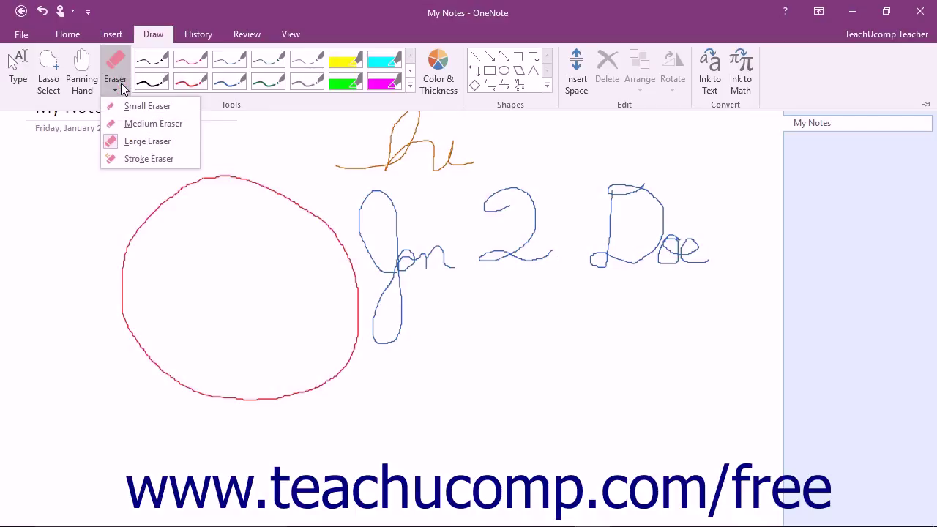
# - Remove the signature's first word in one go with the Stroke Eraser
pyautogui.click(136, 158)
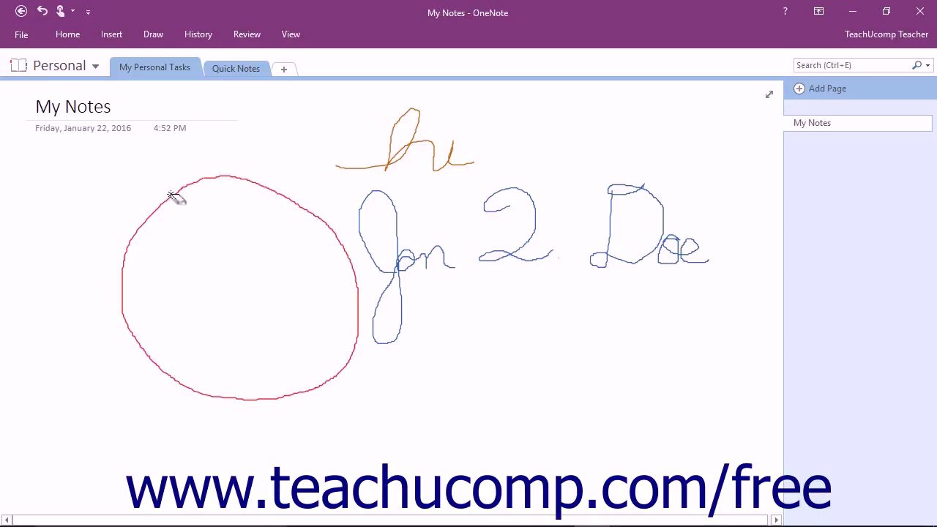
pyautogui.click(363, 208)
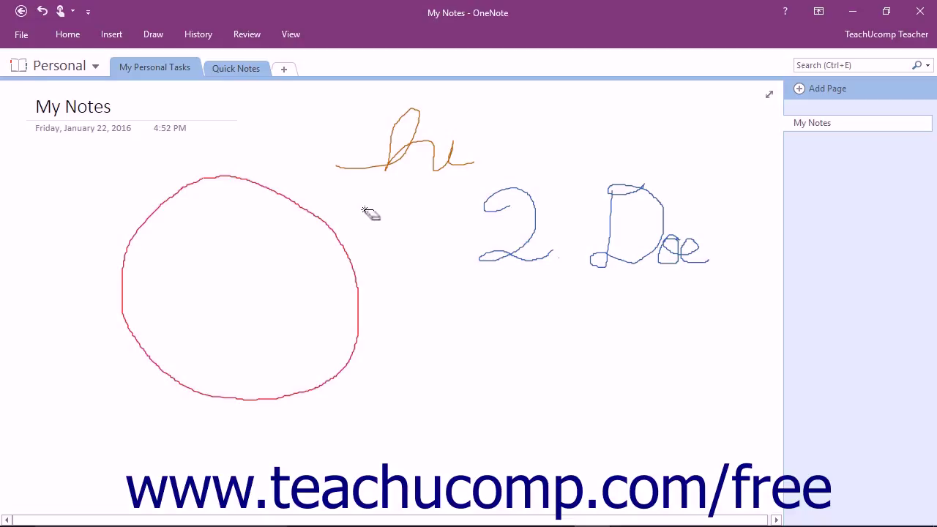